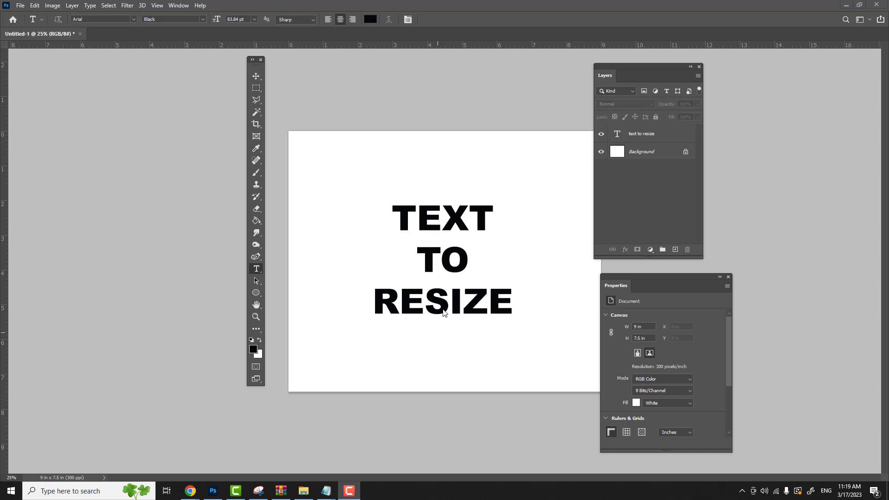
# - Move the Tools, Layers and Properties panels clear of the text and zoom the view to 50%
pyautogui.moveTo(649, 67); pyautogui.dragTo(614, 69)
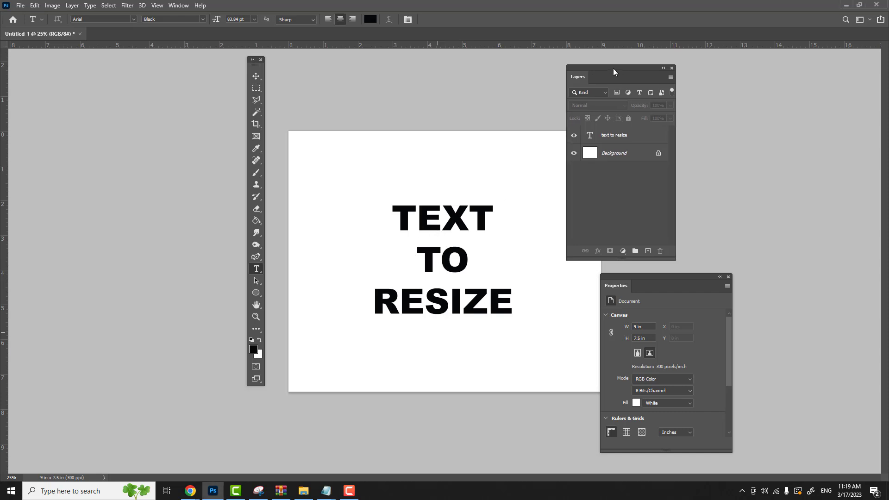
pyautogui.moveTo(661, 278); pyautogui.dragTo(624, 270)
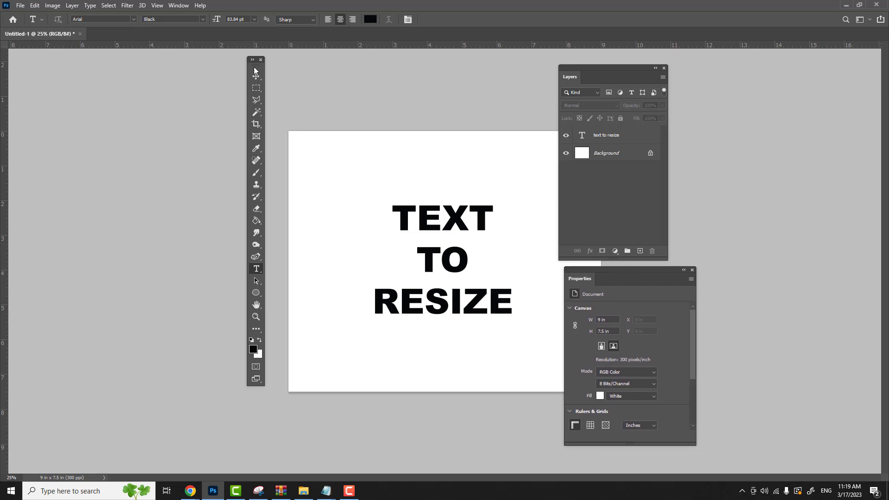
pyautogui.moveTo(255, 69); pyautogui.dragTo(270, 92)
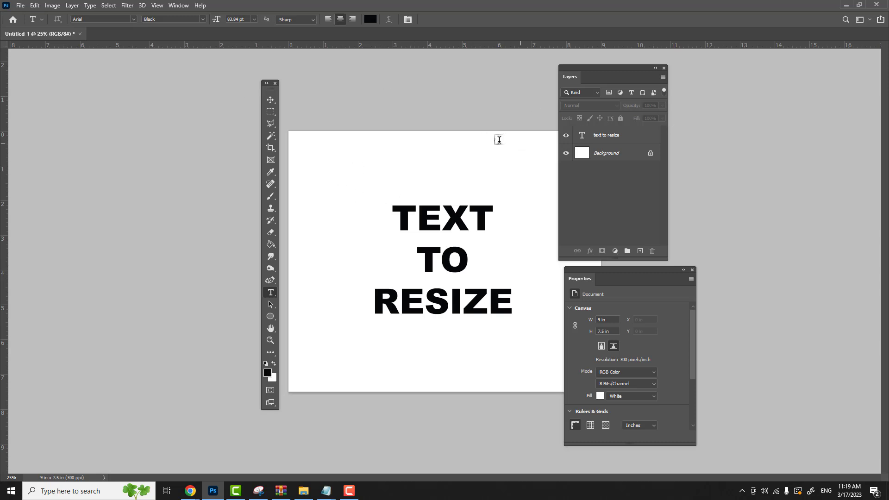
pyautogui.moveTo(272, 90); pyautogui.dragTo(184, 82)
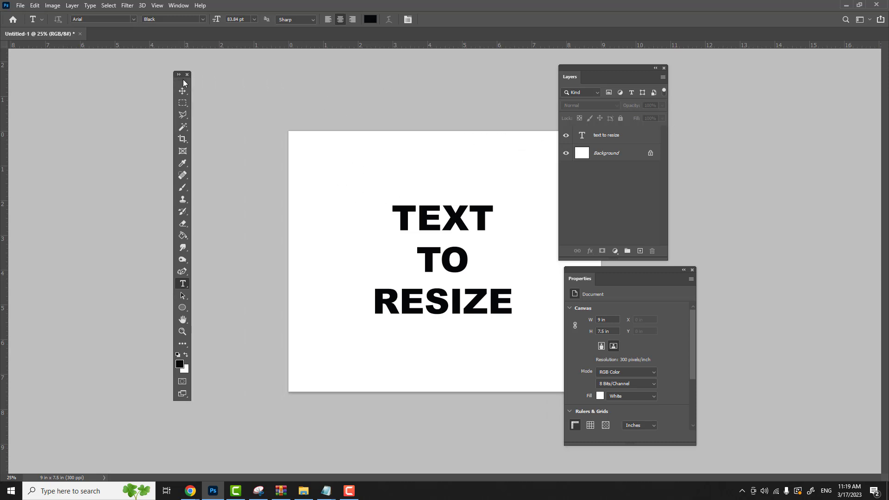
pyautogui.moveTo(593, 66); pyautogui.dragTo(714, 61)
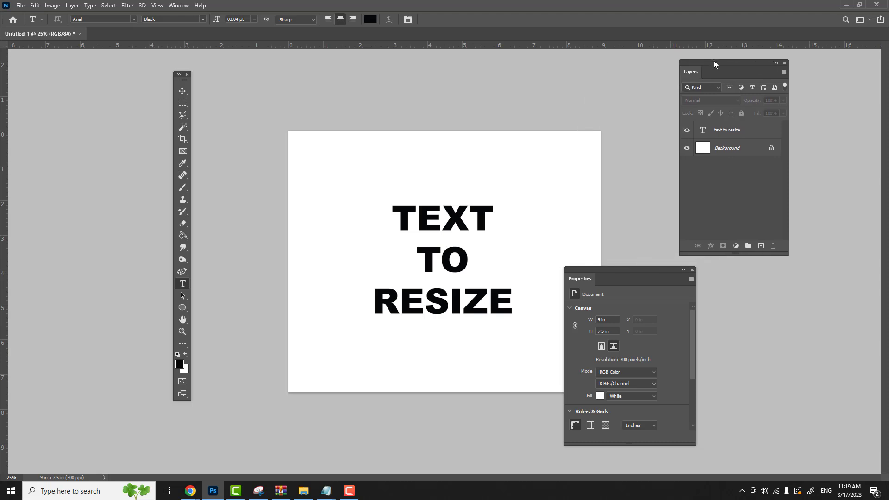
pyautogui.moveTo(634, 271); pyautogui.dragTo(725, 273)
pyautogui.hotkey('ctrl', '+')
pyautogui.hotkey('ctrl', '+')
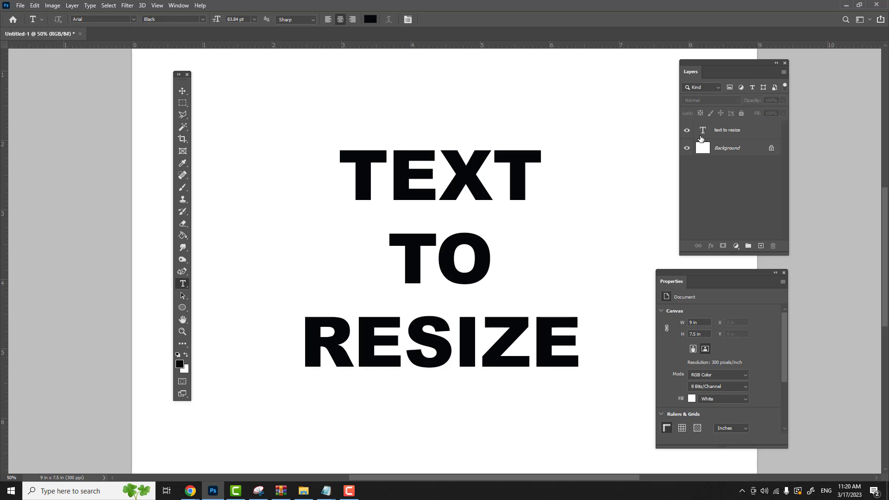
# - Select the 'text to resize' layer, keeping its name, and switch to the Move tool with transform controls
pyautogui.moveTo(721, 66); pyautogui.dragTo(661, 79)
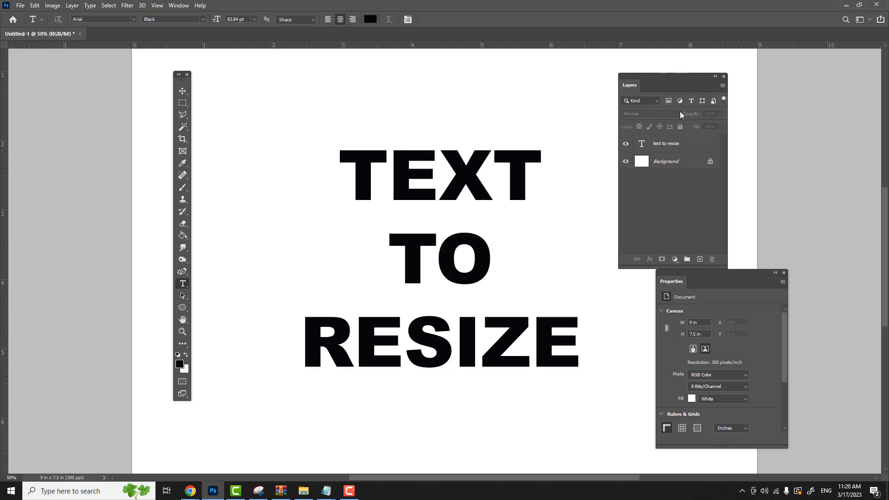
pyautogui.click(686, 147)
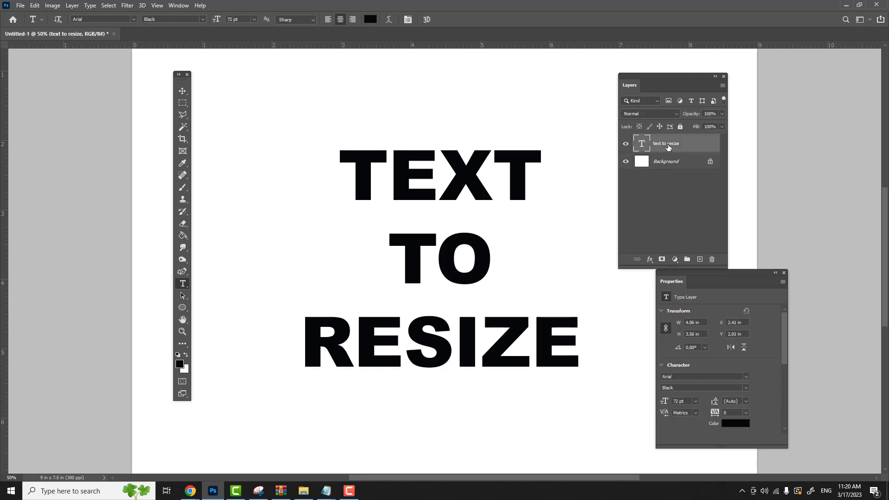
pyautogui.doubleClick(668, 145)
pyautogui.press('Return')
pyautogui.click(182, 92)
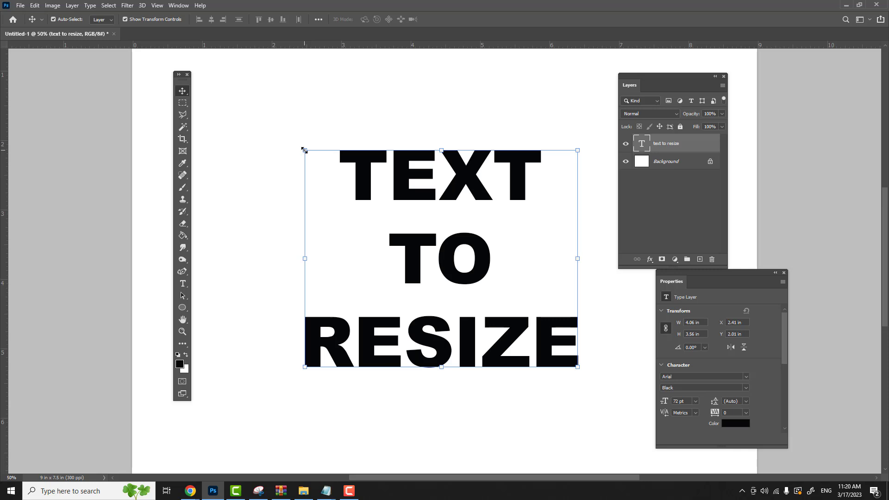
# - Drag the top-left corner outward to scale the text to about 116%, 83.71 pt
pyautogui.click(303, 150)
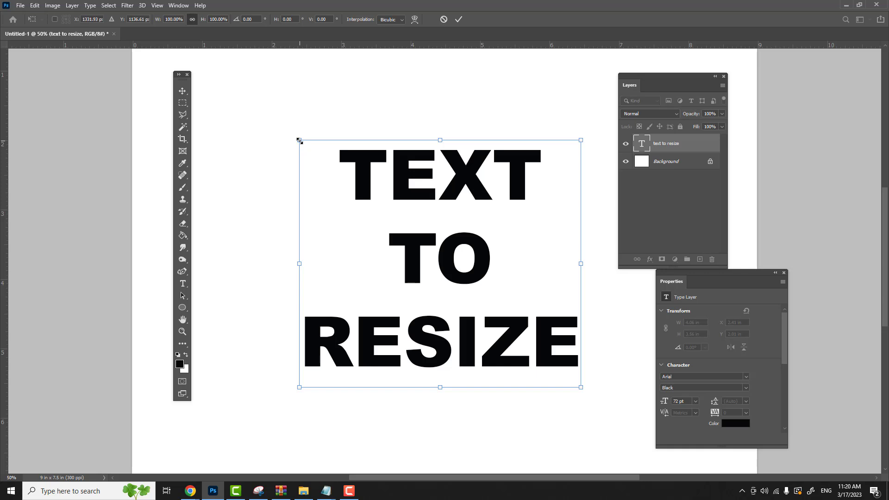
pyautogui.moveTo(299, 140); pyautogui.dragTo(253, 105)
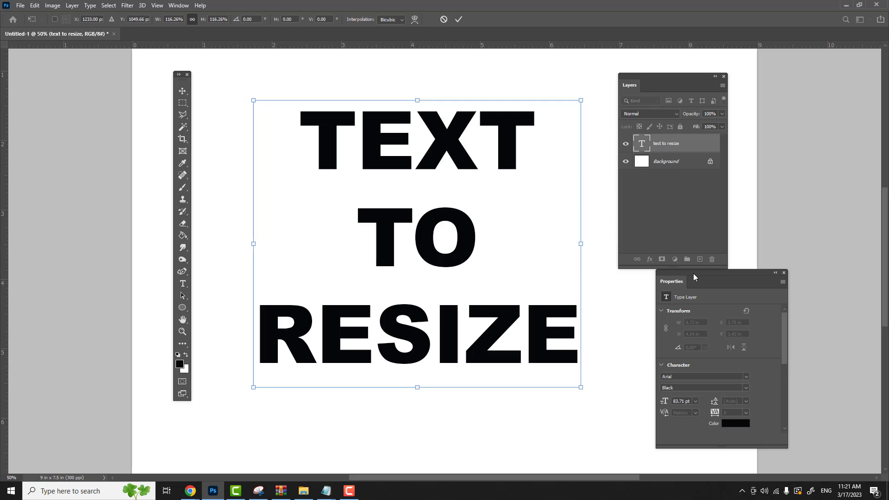
pyautogui.moveTo(695, 274); pyautogui.dragTo(549, 284)
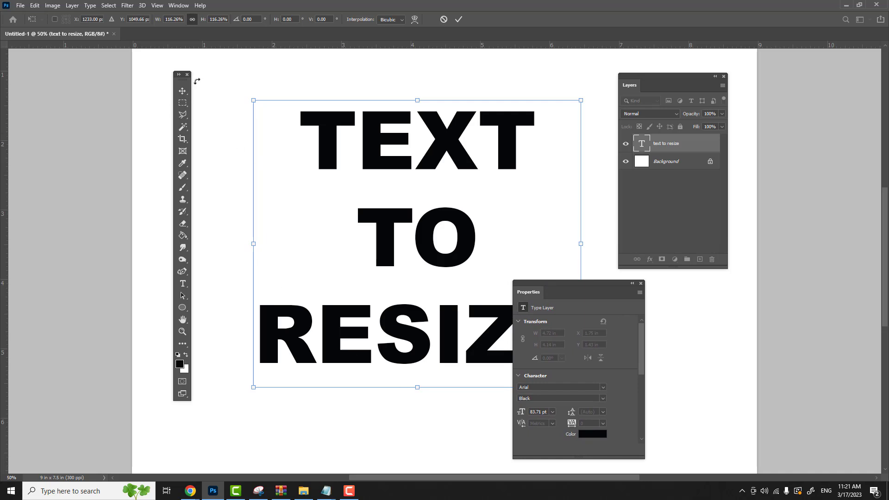
# - Commit the scaled text at 4.72 x 4.14 in and select the Properties width value
pyautogui.click(183, 93)
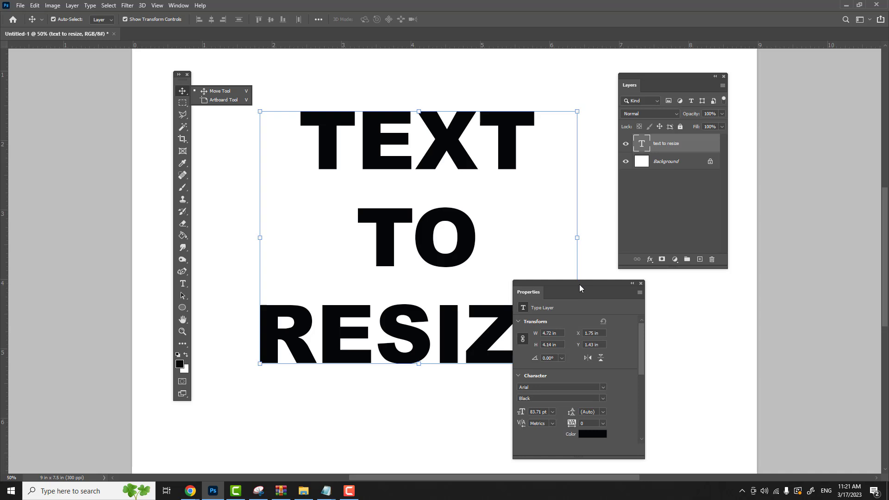
pyautogui.moveTo(579, 284); pyautogui.dragTo(580, 254)
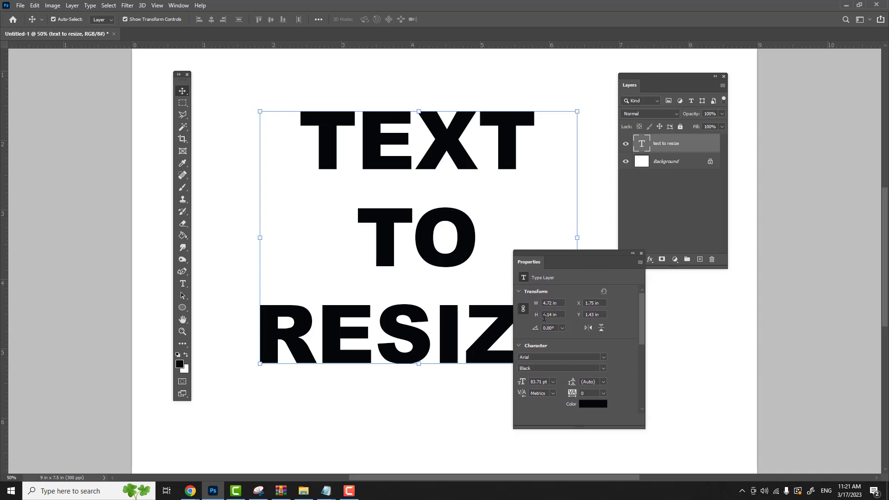
pyautogui.click(687, 149)
pyautogui.click(560, 304)
pyautogui.write('7 IN')
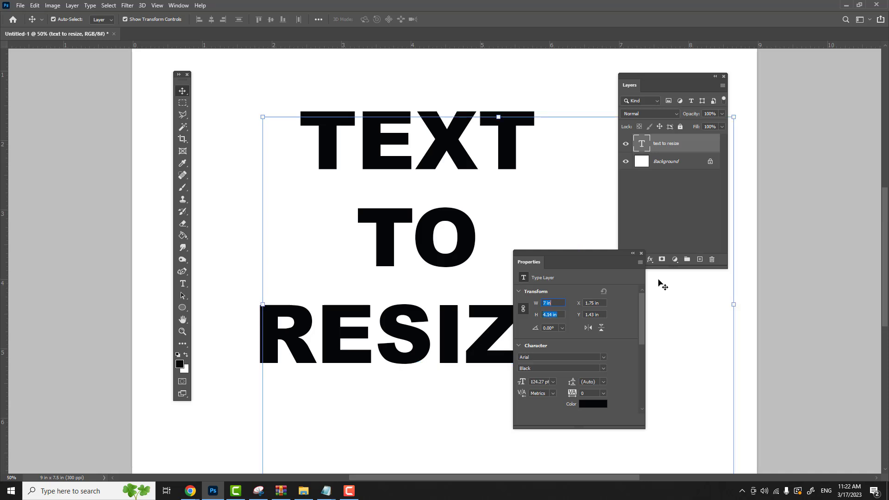
pyautogui.write('5.15')
pyautogui.press('Return')
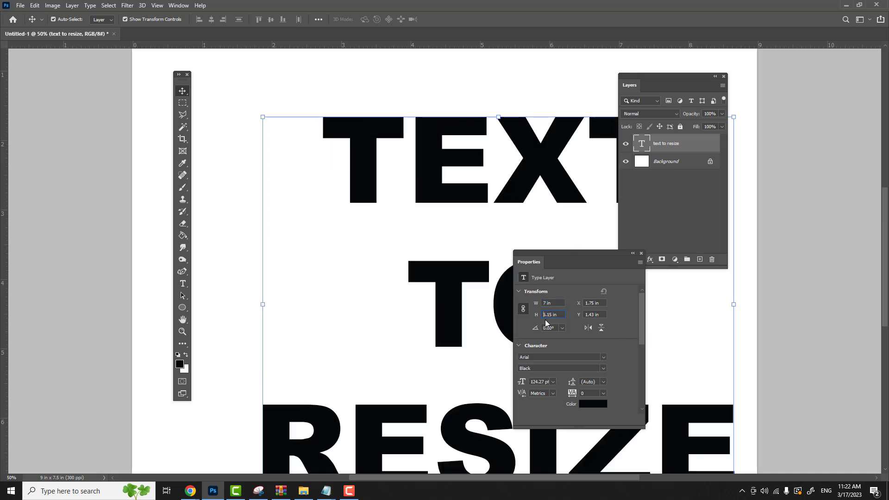
pyautogui.press('Delete')
pyautogui.write('6')
pyautogui.press('Return')
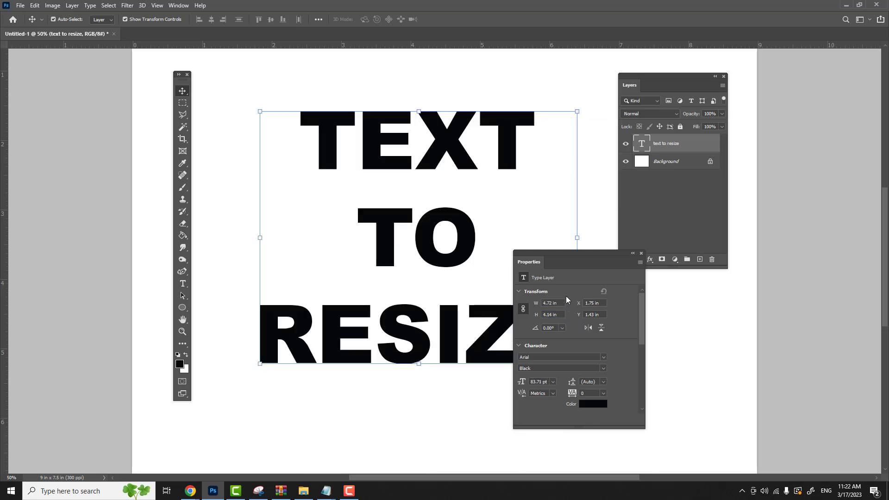
pyautogui.click(550, 302)
pyautogui.write('2 INCHES')
pyautogui.press('Tab')
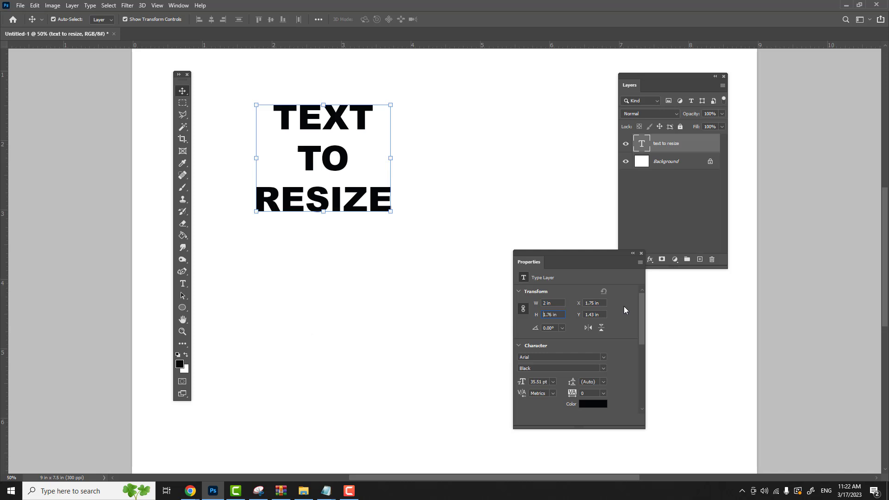
pyautogui.press('ctrl')
pyautogui.hotkey('ctrl', 'z')
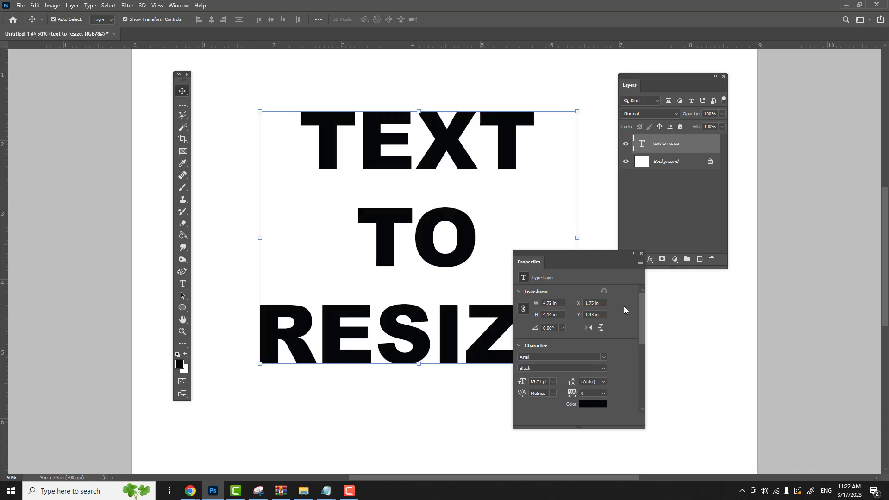
# - Unlink width and height, try a 2 in width, then undo it
pyautogui.click(523, 308)
pyautogui.click(562, 305)
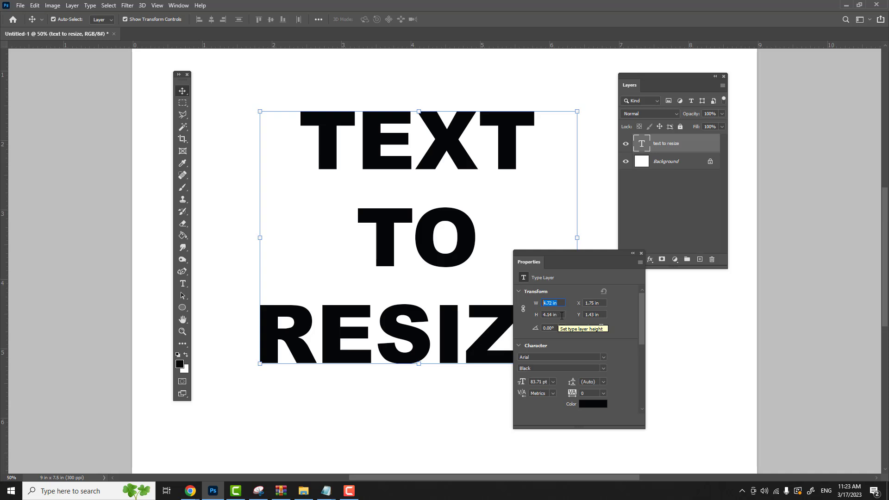
pyautogui.click(563, 304)
pyautogui.moveTo(563, 304); pyautogui.dragTo(538, 309)
pyautogui.write('2')
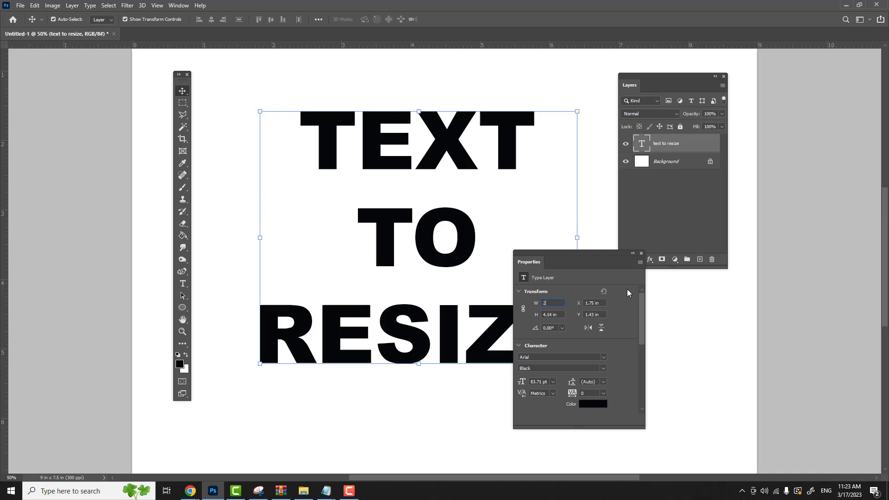
pyautogui.write(' INCH')
pyautogui.press('Tab')
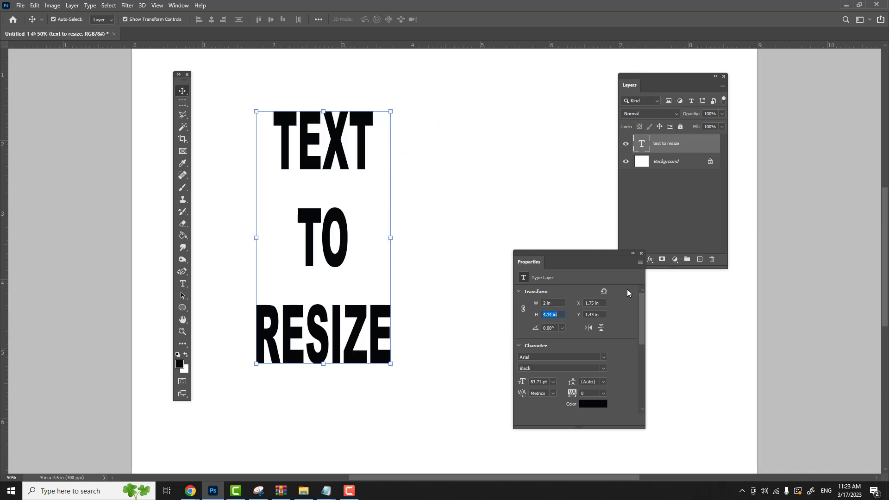
pyautogui.hotkey('ctrl', 'z')
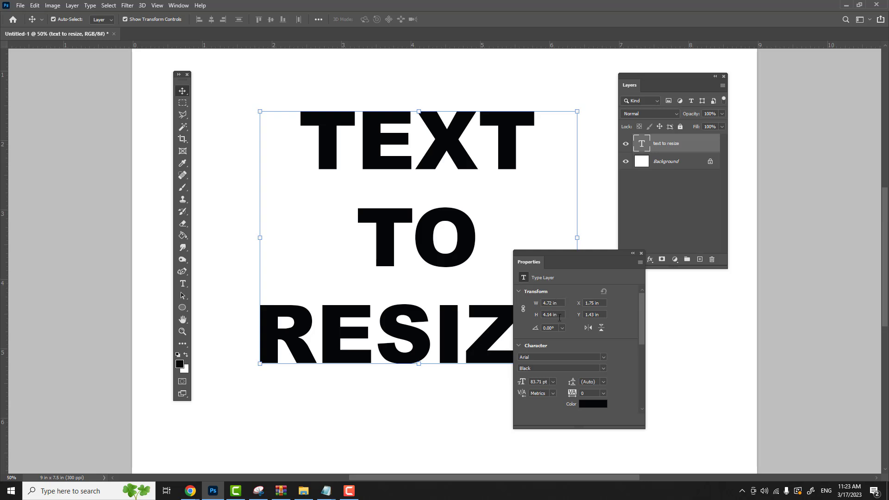
# - Try a 2 in height, then restore the original height so the text stays 4.72 x 4.14 in
pyautogui.click(558, 314)
pyautogui.write('2 in')
pyautogui.press('Tab')
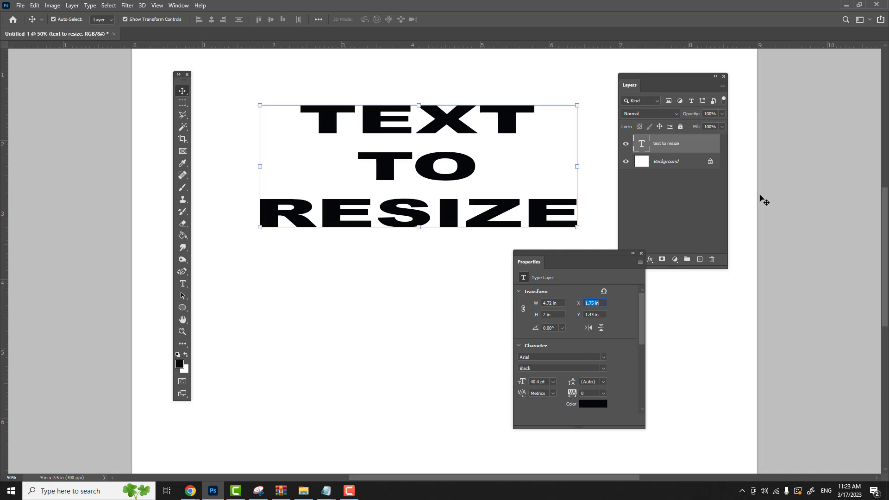
pyautogui.hotkey('shift', 'Tab')
pyautogui.press('Return')
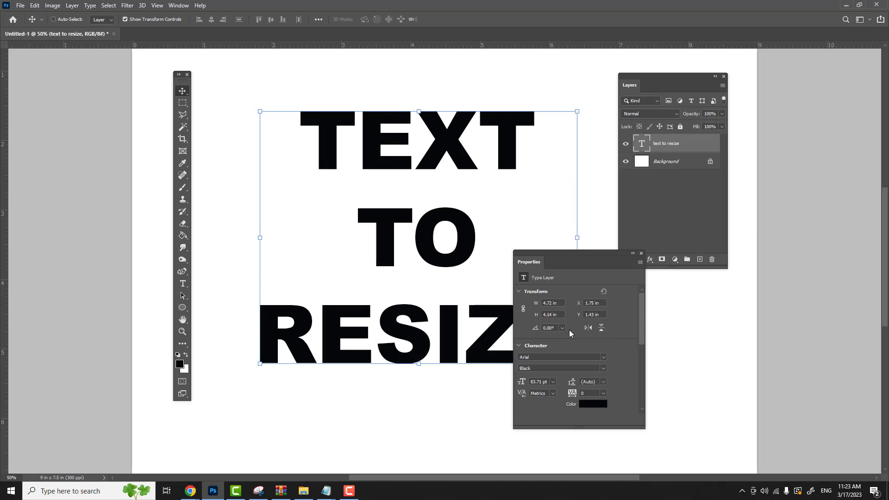
pyautogui.press('ctrl')
# - Select all the TEXT TO RESIZE characters with the Type tool and set them to 36 pt, then 72 pt
pyautogui.click(183, 284)
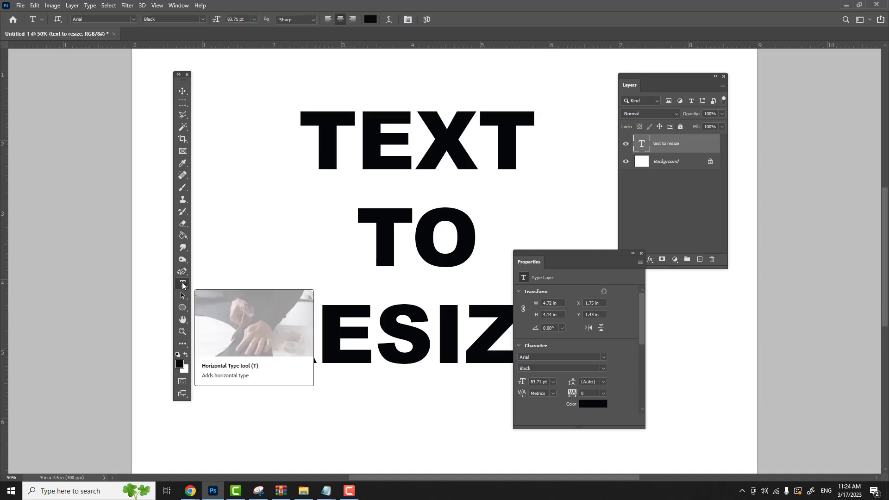
pyautogui.click(359, 137)
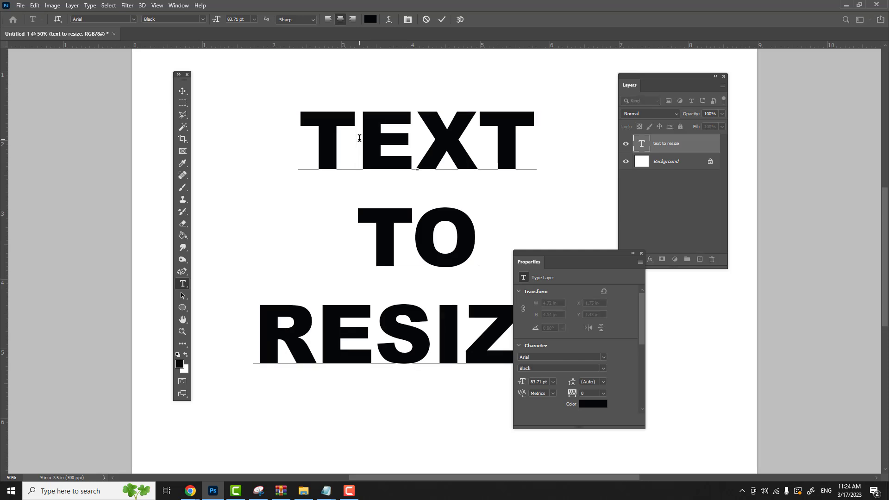
pyautogui.hotkey('ctrl', 'a')
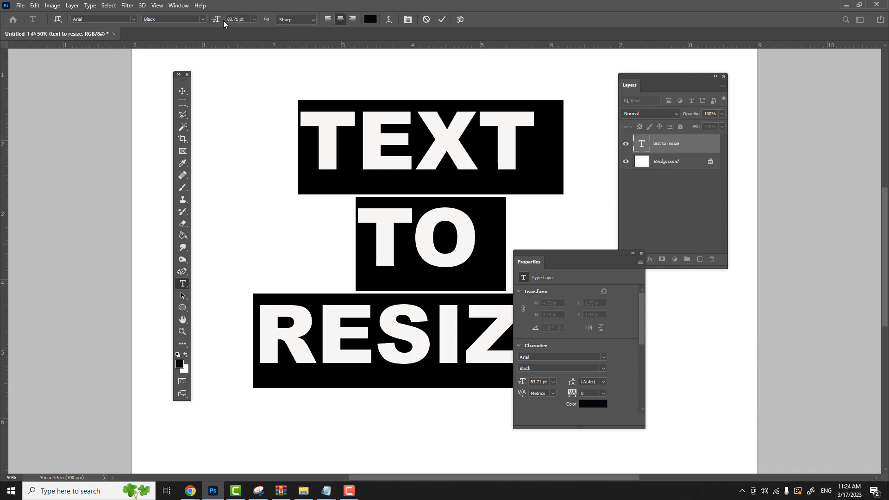
pyautogui.click(254, 20)
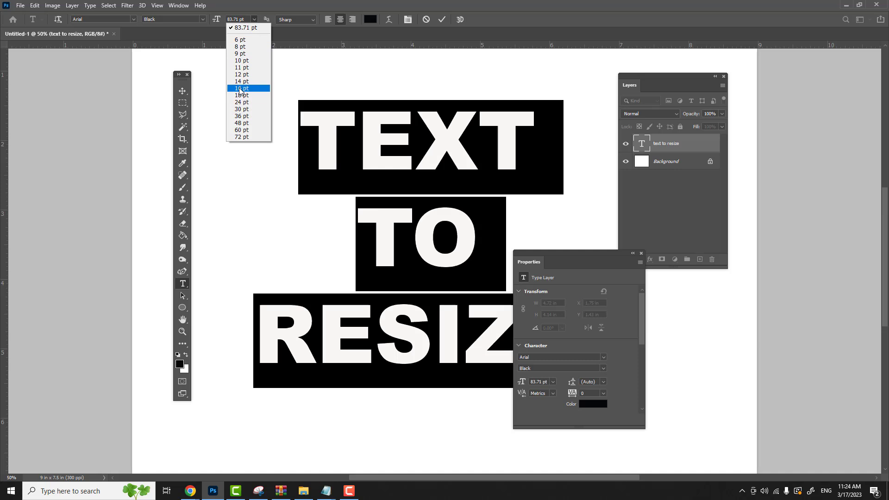
pyautogui.click(245, 116)
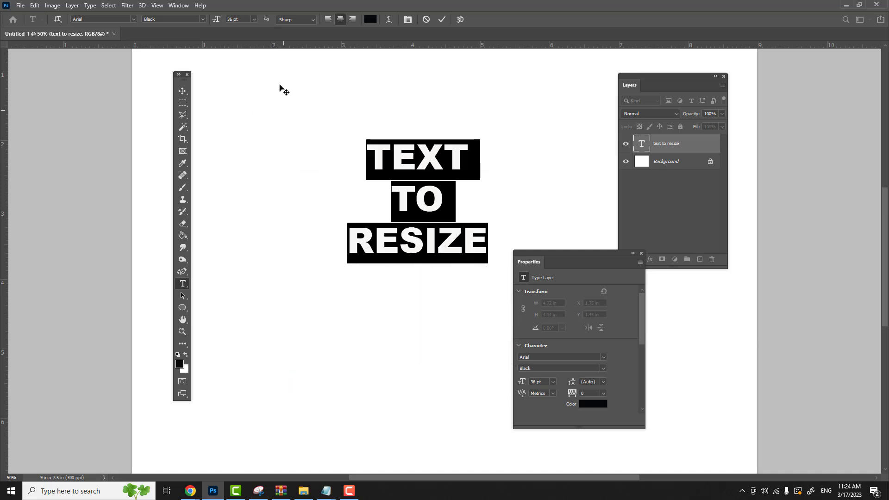
pyautogui.click(254, 19)
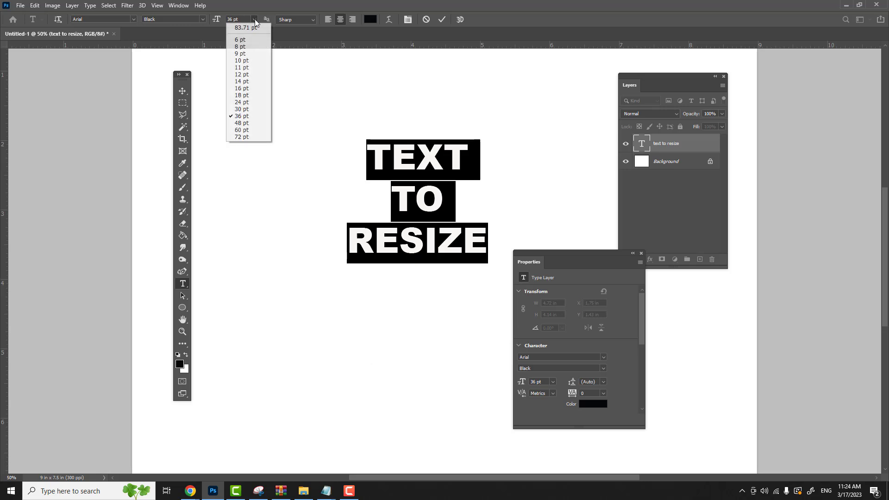
pyautogui.click(249, 137)
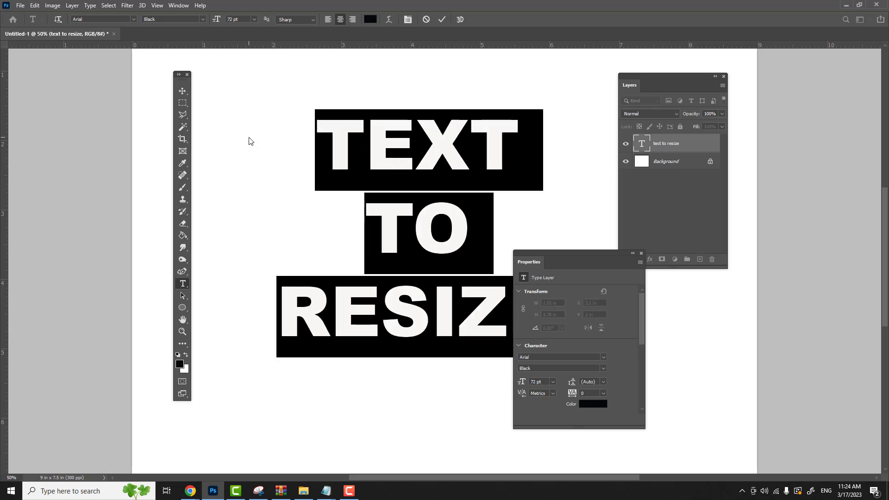
# - Enter a 200 pt font size, then choose 12 pt and commit the edit
pyautogui.click(243, 18)
pyautogui.write('200')
pyautogui.press('Tab')
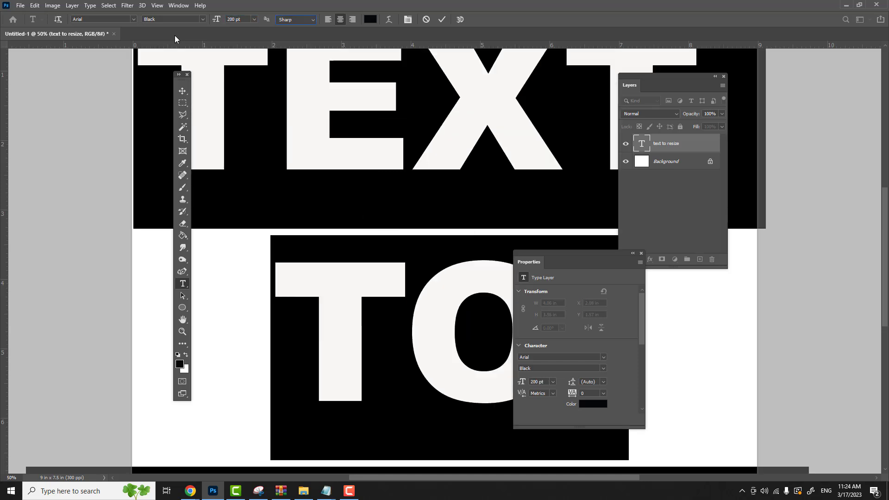
pyautogui.hotkey('shift', 'Tab')
pyautogui.click(254, 19)
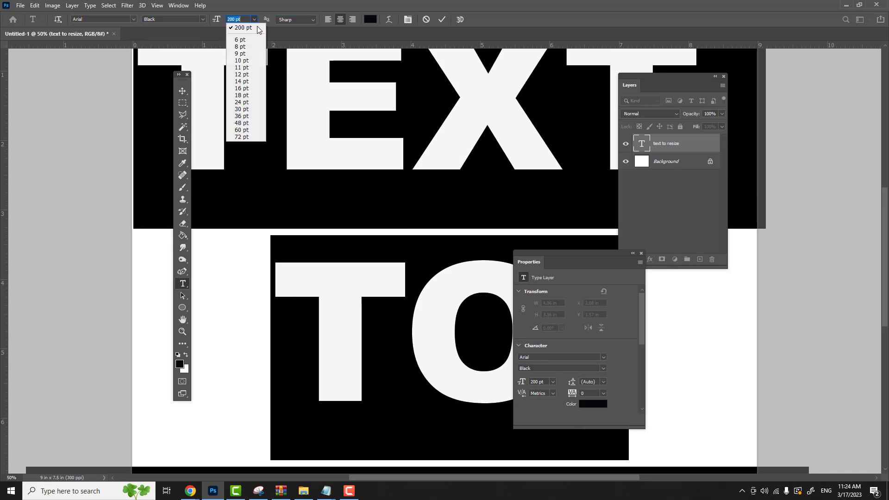
pyautogui.click(247, 75)
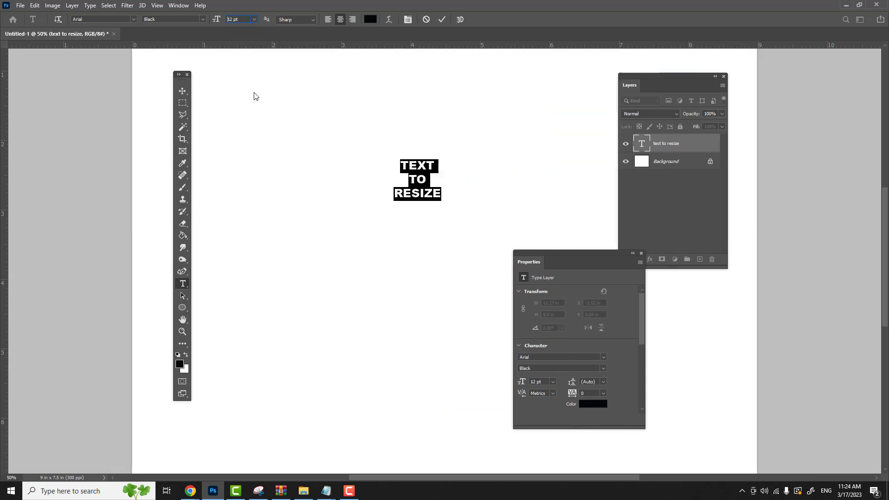
pyautogui.click(264, 118)
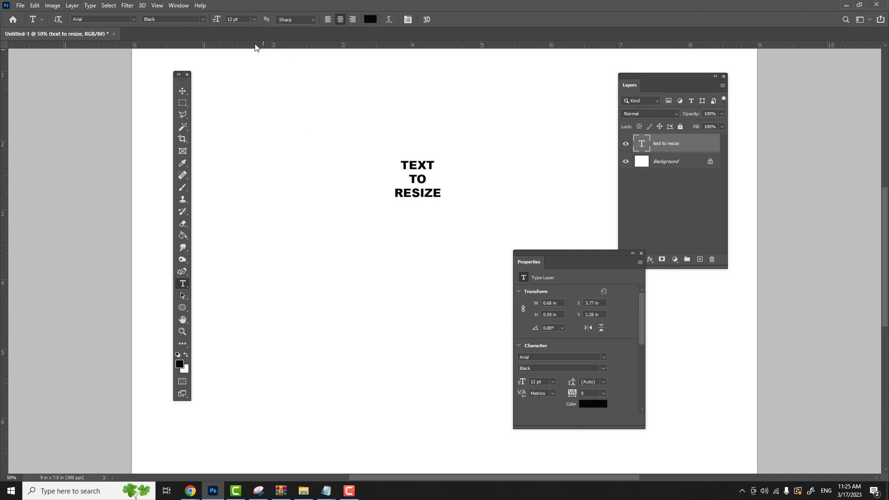
# - Change the type size to 48 pt, making the layer 2.7 in wide by 2.38 in tall
pyautogui.click(254, 19)
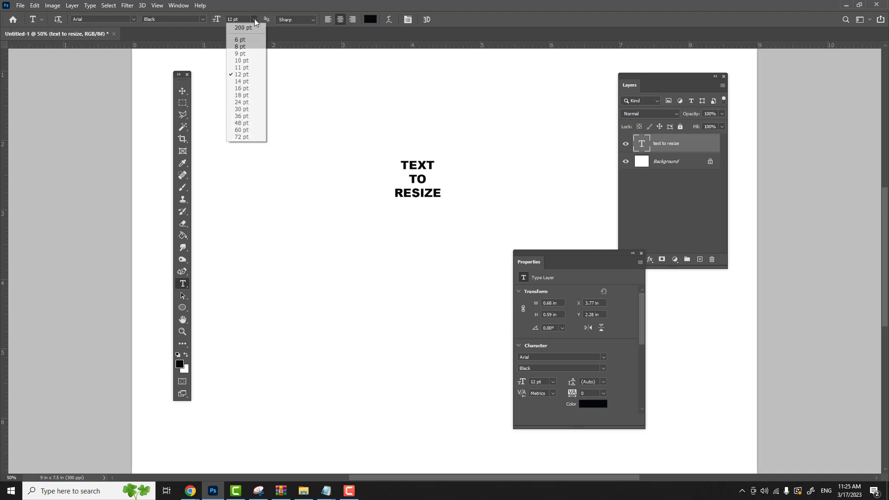
pyautogui.click(250, 124)
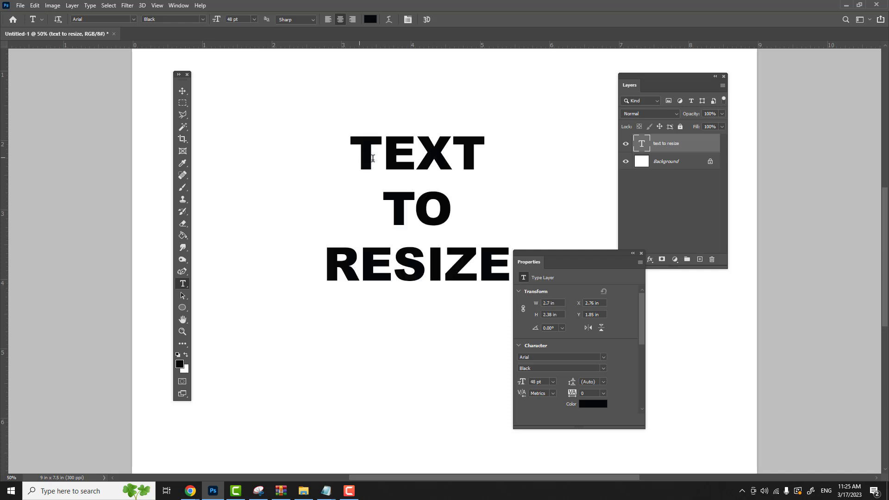
pyautogui.click(694, 146)
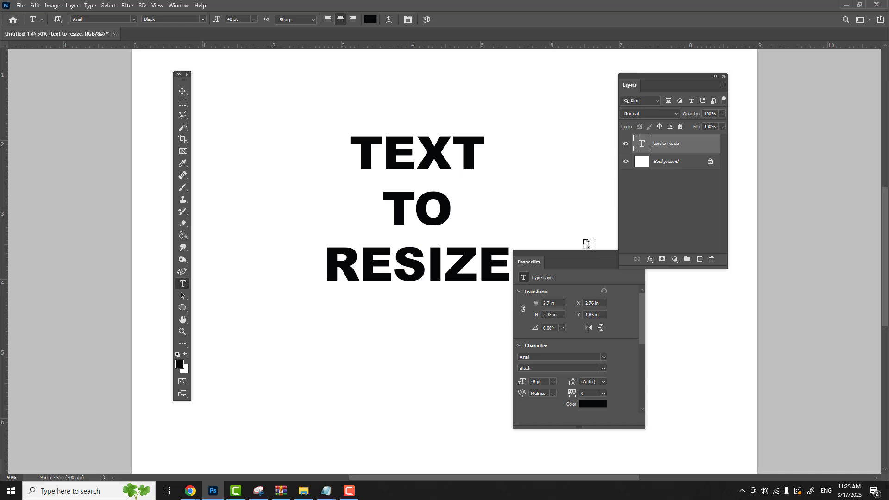
pyautogui.moveTo(569, 253); pyautogui.dragTo(588, 266)
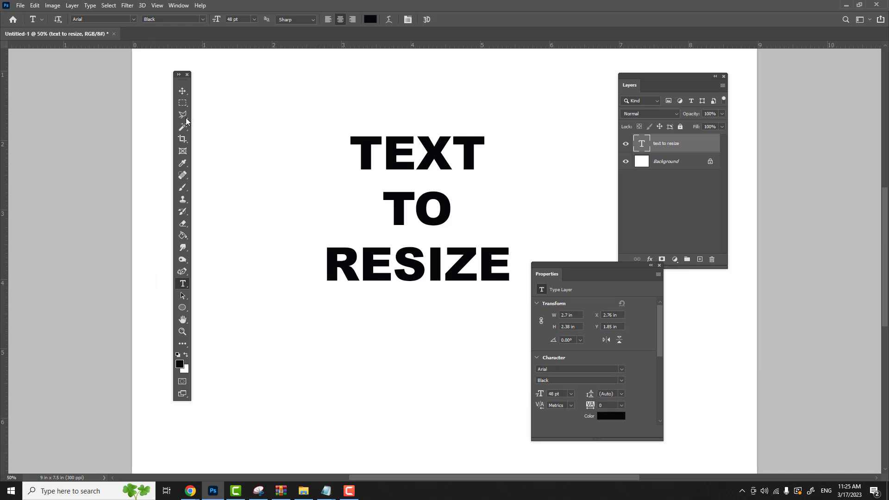
# - Try resizing the text from its top-left corner, then undo the change
pyautogui.click(181, 91)
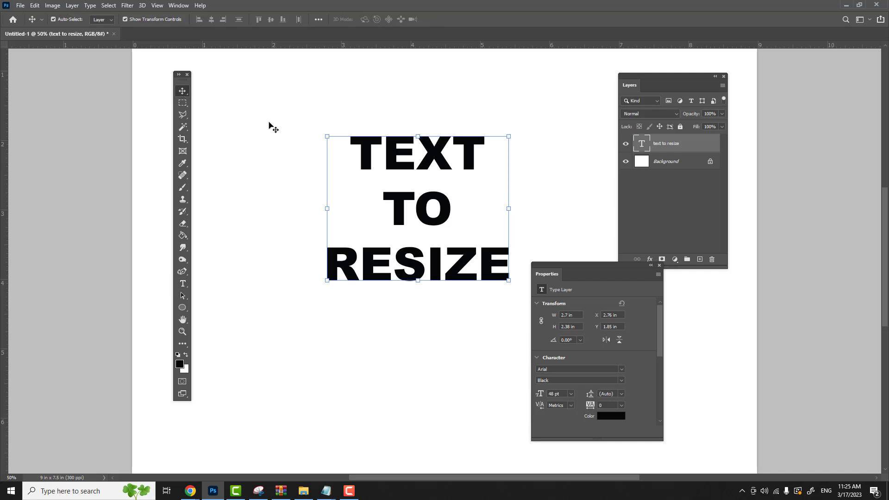
pyautogui.click(325, 138)
pyautogui.moveTo(326, 138); pyautogui.dragTo(309, 120)
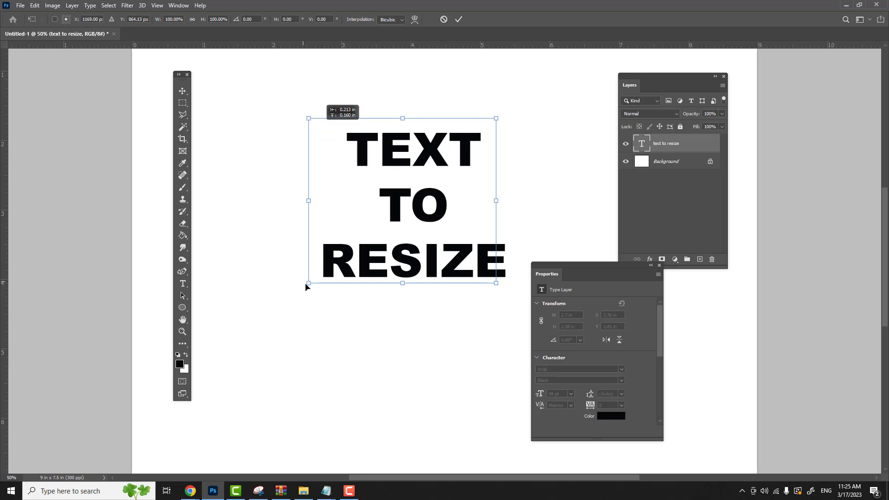
pyautogui.click(182, 91)
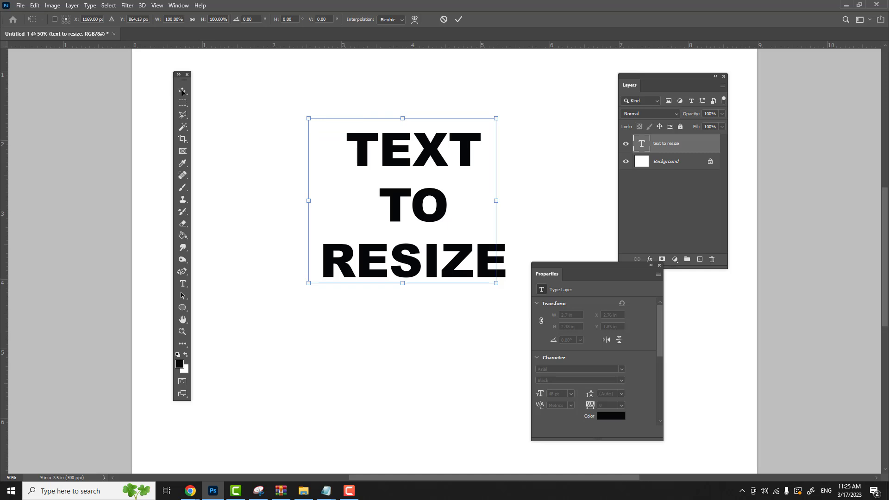
pyautogui.click(212, 93)
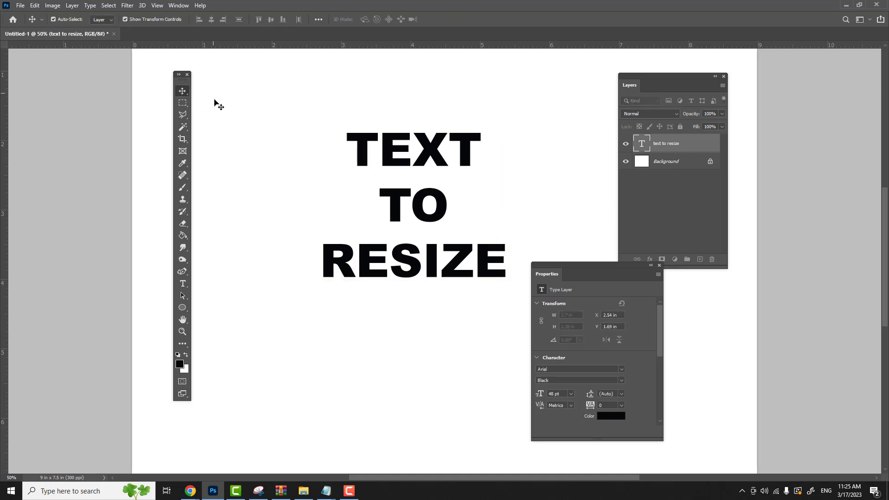
pyautogui.click(272, 118)
pyautogui.hotkey('ctrl', 'z')
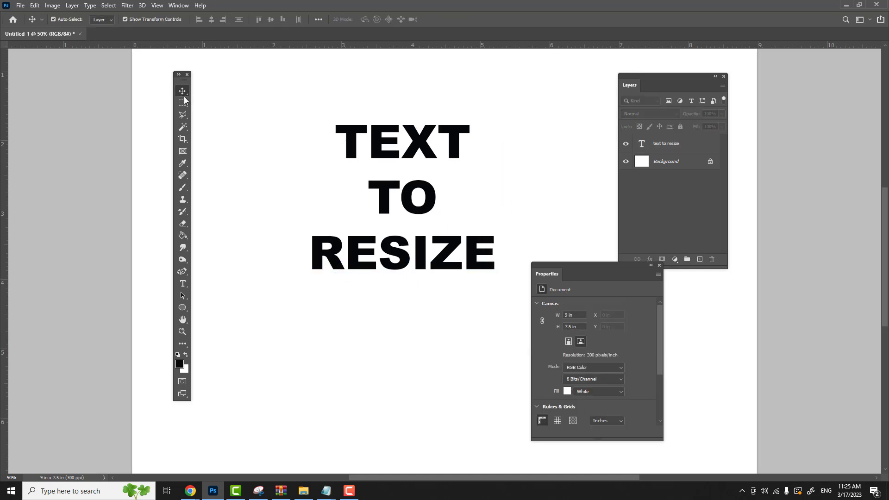
# - Free-transform the text down to 16.49 pt, about 1.2 by 0.82 in, and commit it
pyautogui.click(351, 154)
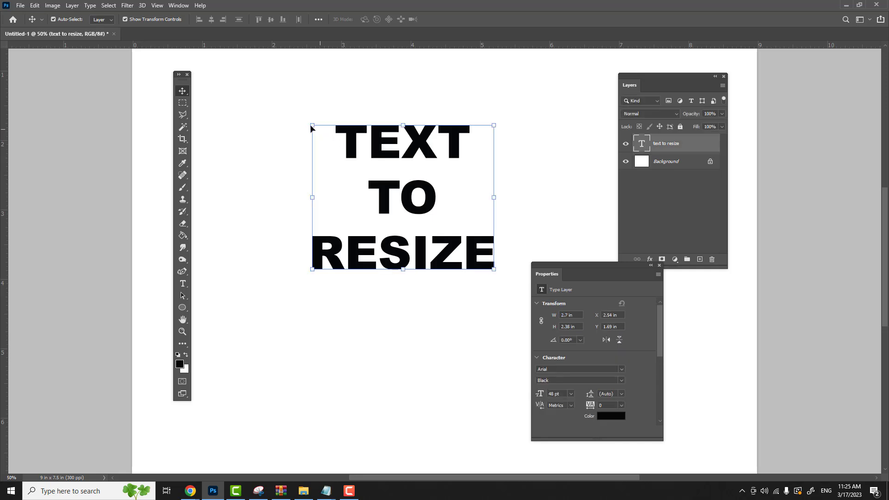
pyautogui.click(311, 126)
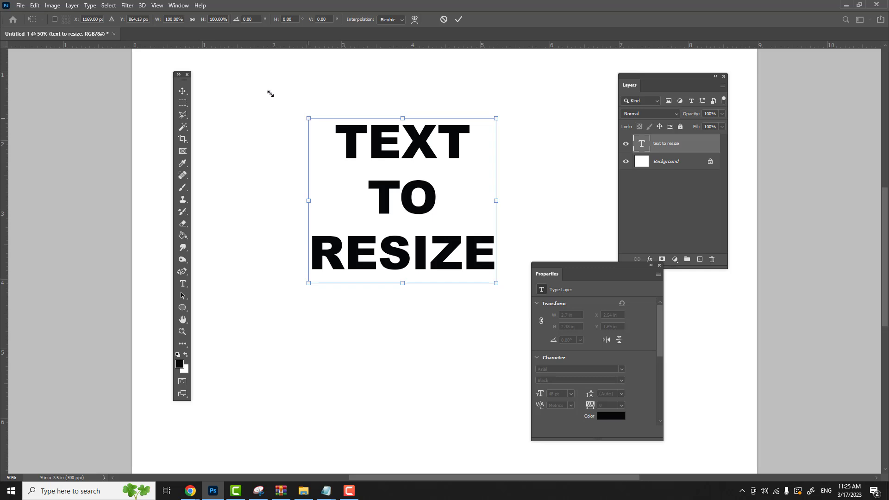
pyautogui.moveTo(263, 87); pyautogui.dragTo(411, 227)
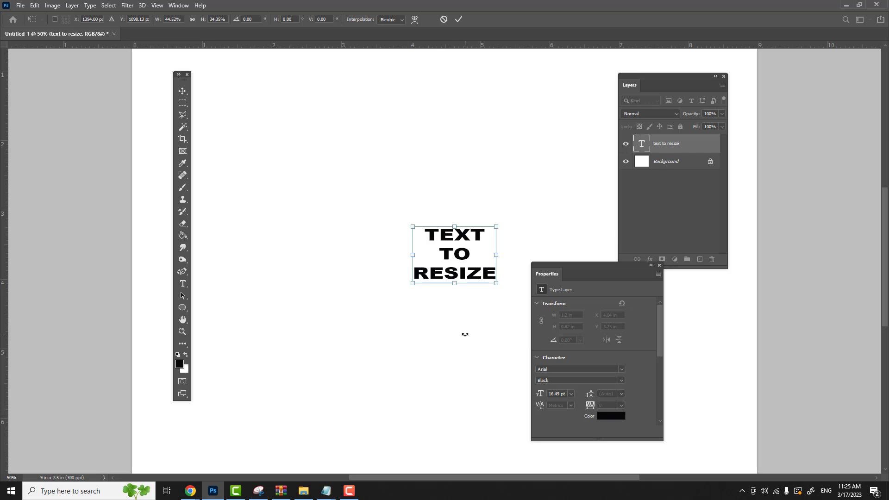
pyautogui.press('Return')
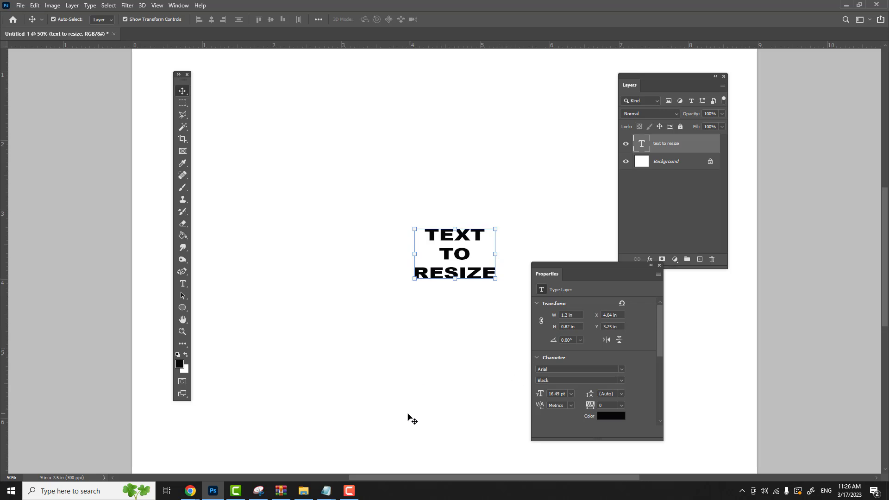
# - Link width and height, set the width to 4 in, and move the text up and left
pyautogui.moveTo(571, 267); pyautogui.dragTo(558, 246)
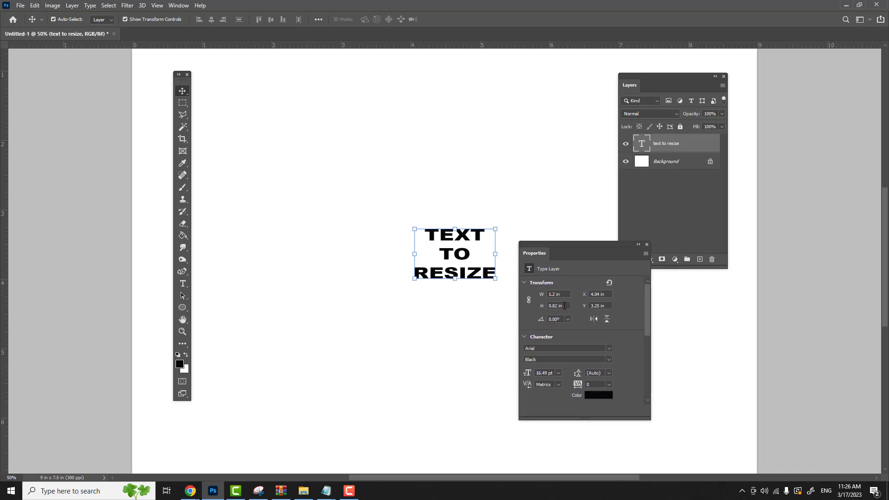
pyautogui.click(529, 300)
pyautogui.click(529, 301)
pyautogui.click(558, 295)
pyautogui.write('4 in')
pyautogui.press('Tab')
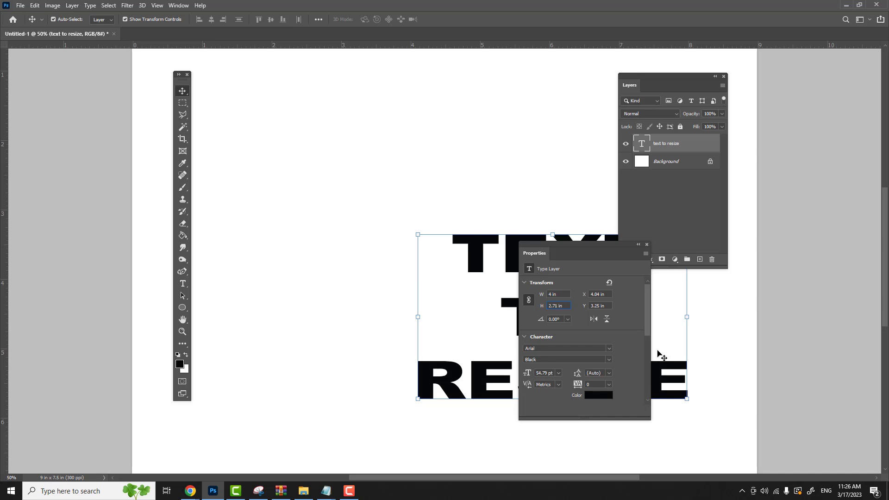
pyautogui.moveTo(473, 259); pyautogui.dragTo(330, 181)
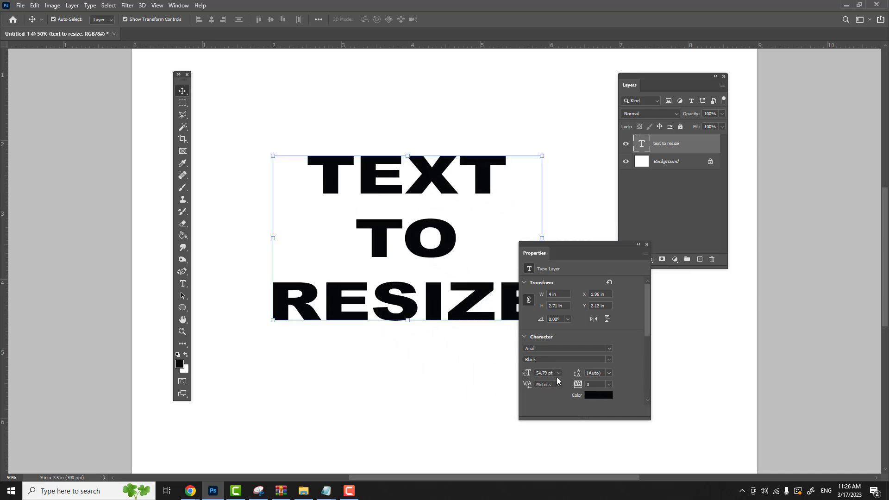
# - Set the height to 4 in, making the text 5.9 by 4 in at 80.8 pt
pyautogui.click(560, 306)
pyautogui.doubleClick(560, 306)
pyautogui.write('4')
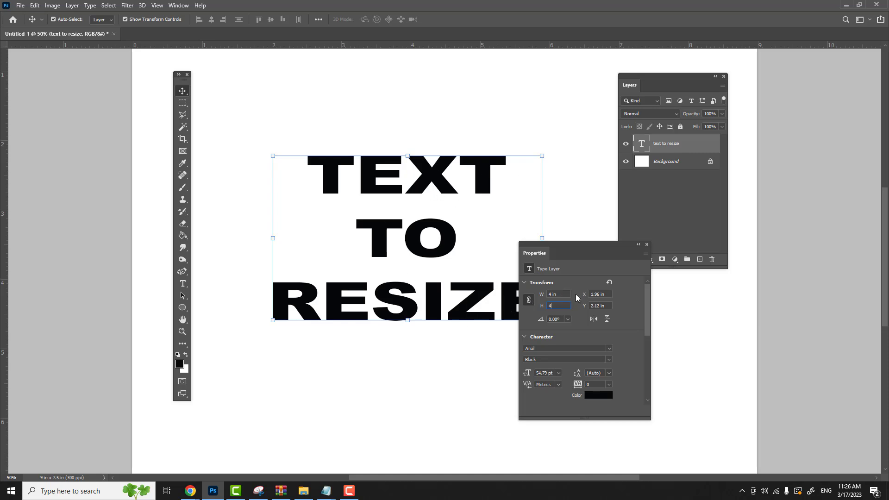
pyautogui.press('Tab')
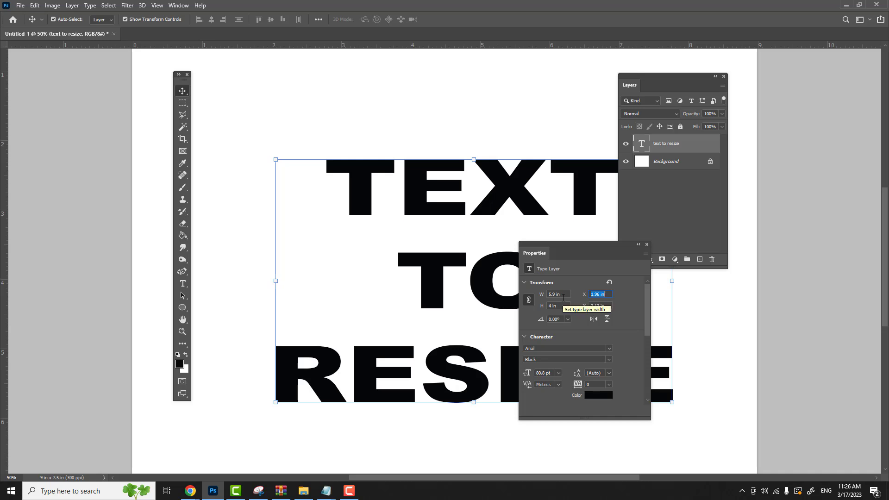
pyautogui.click(182, 284)
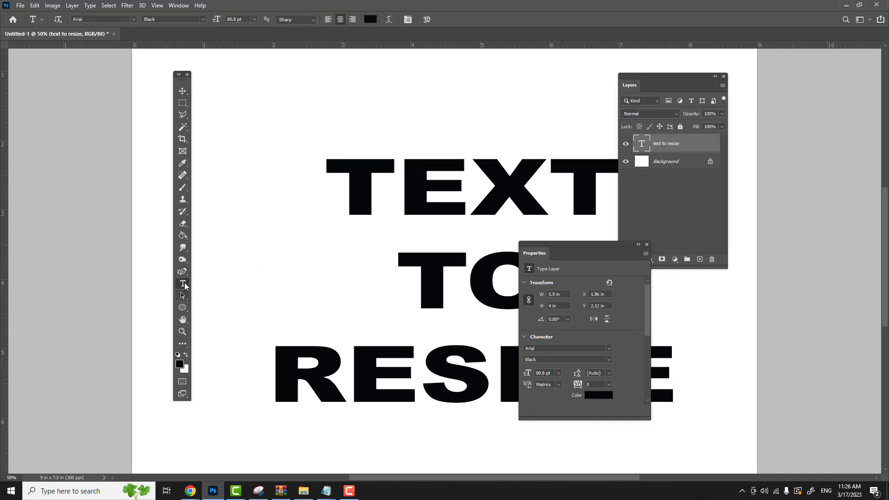
# - Choose 18 pt from the font size presets, shrinking the layer to 1.31 by 0.89 in
pyautogui.click(687, 148)
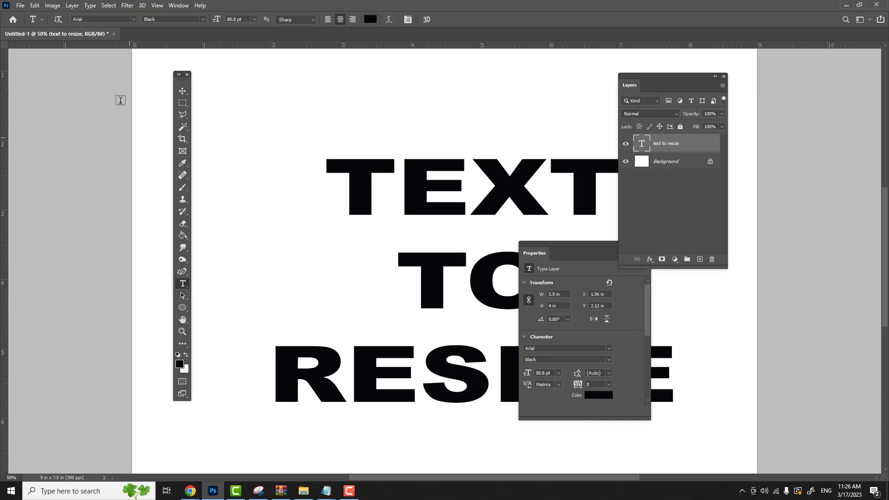
pyautogui.click(254, 19)
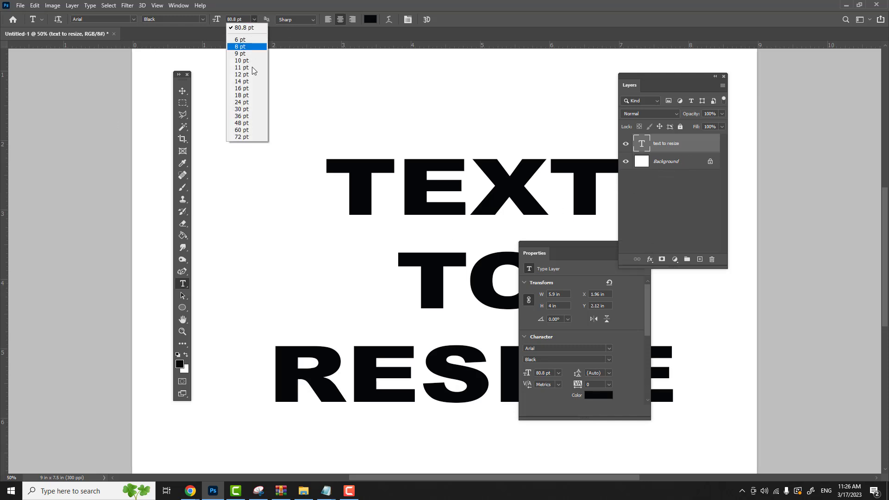
pyautogui.click(246, 95)
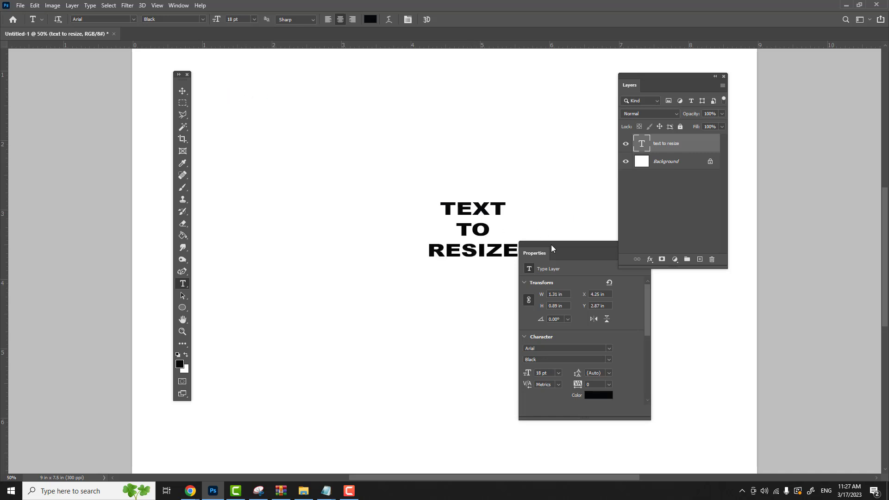
pyautogui.moveTo(551, 246); pyautogui.dragTo(580, 257)
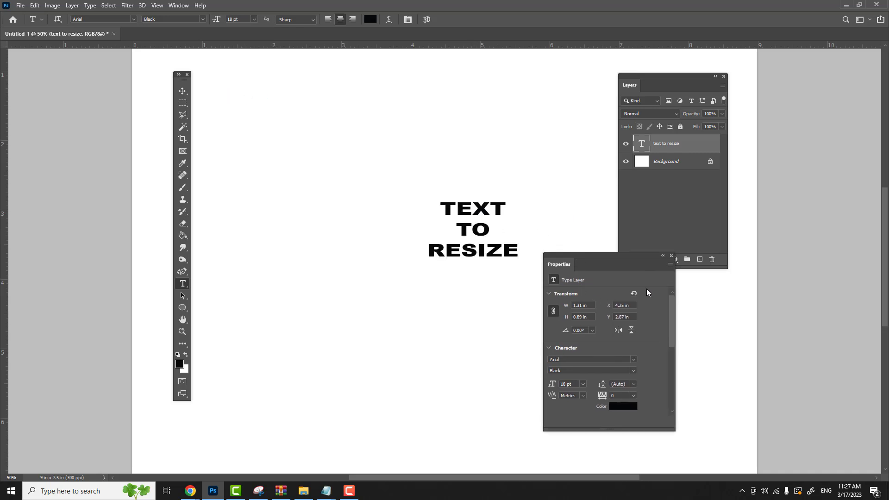